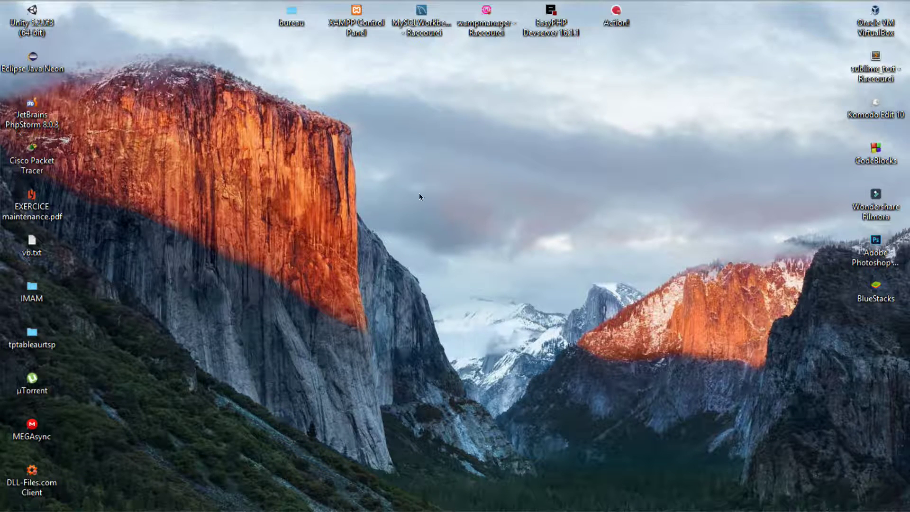
Open Disk Management (Gestion des disques) and move its window away from the corner of the desktop.
{"action": "mouse_move", "coordinate": [143, 2]}
{"action": "key", "text": "super+x"}
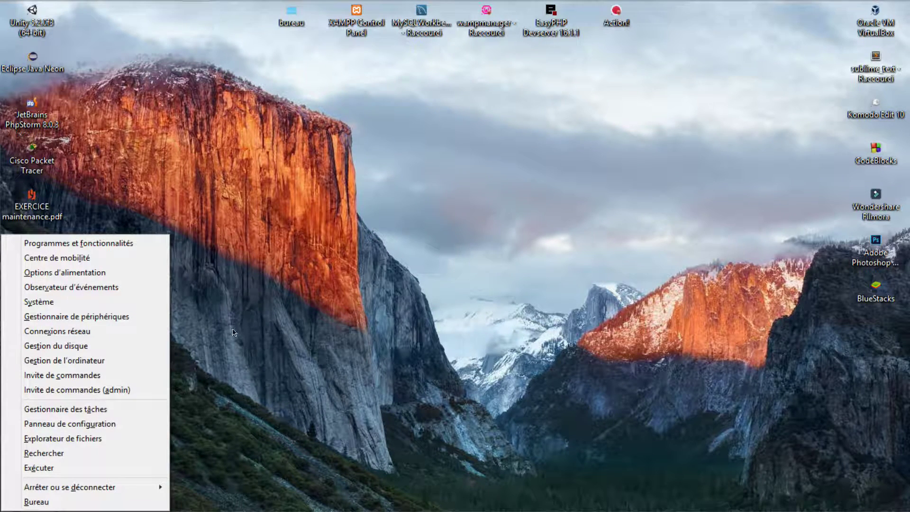
{"action": "left_click", "coordinate": [77, 348]}
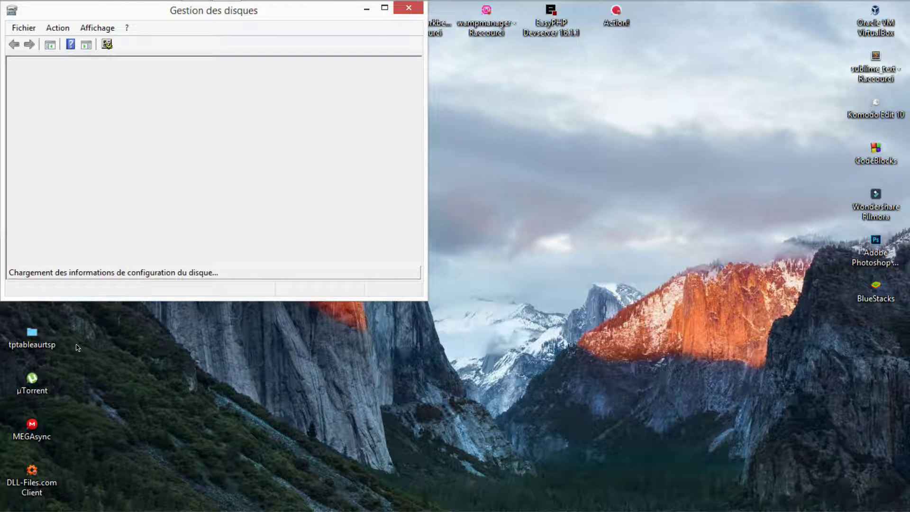
{"action": "left_click_drag", "start_coordinate": [254, 10], "coordinate": [356, 75]}
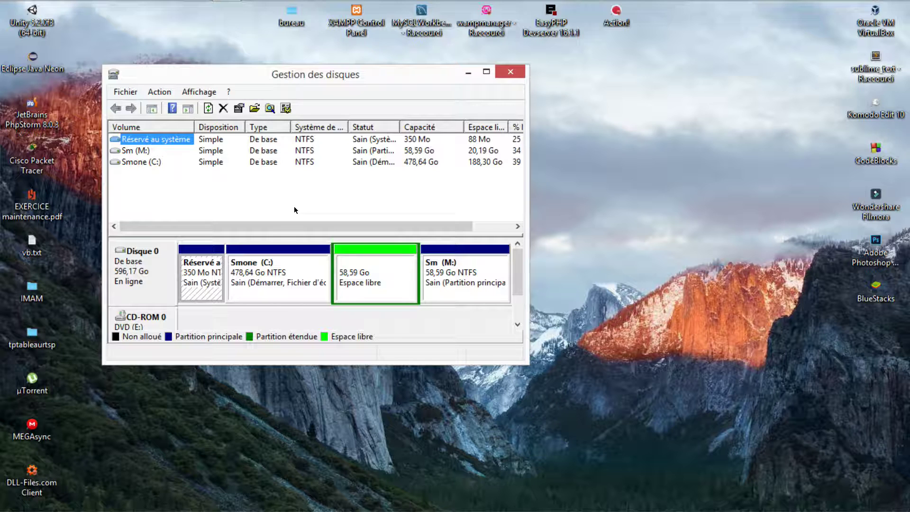
{"action": "left_click", "coordinate": [256, 273]}
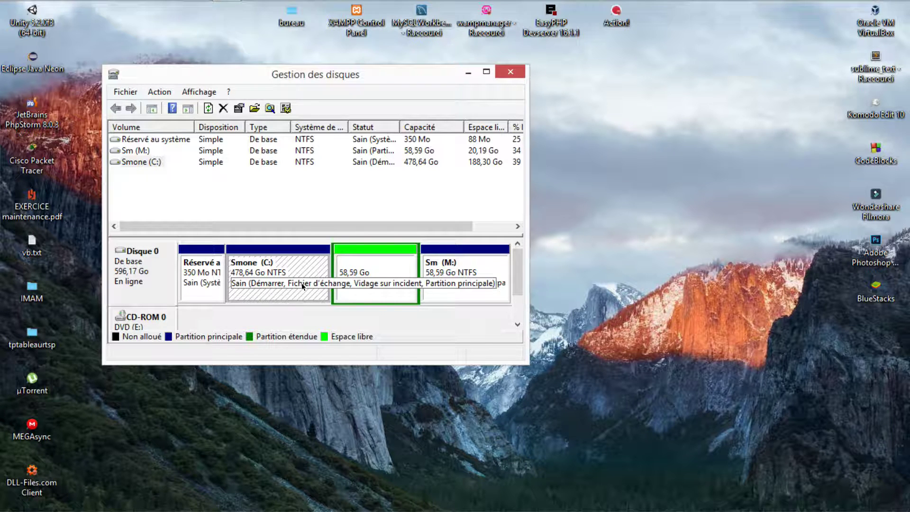
{"action": "left_click", "coordinate": [453, 273]}
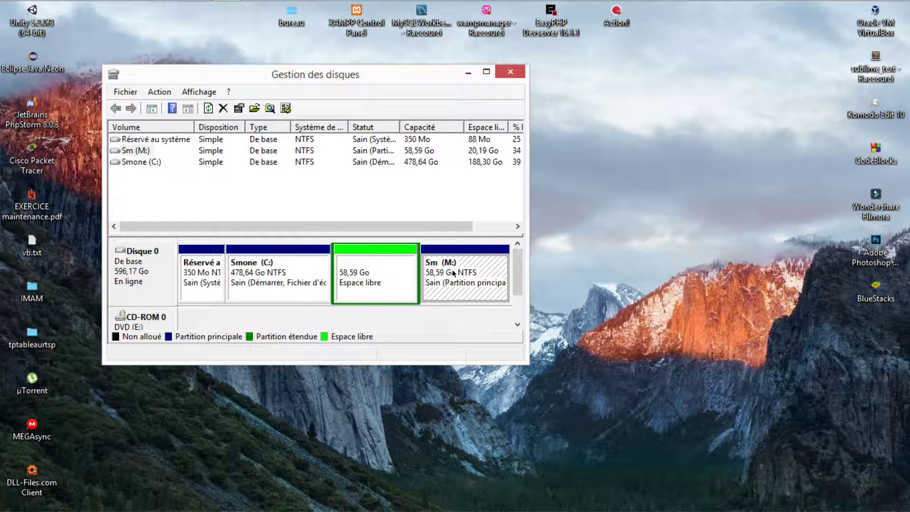
{"action": "right_click", "coordinate": [453, 273]}
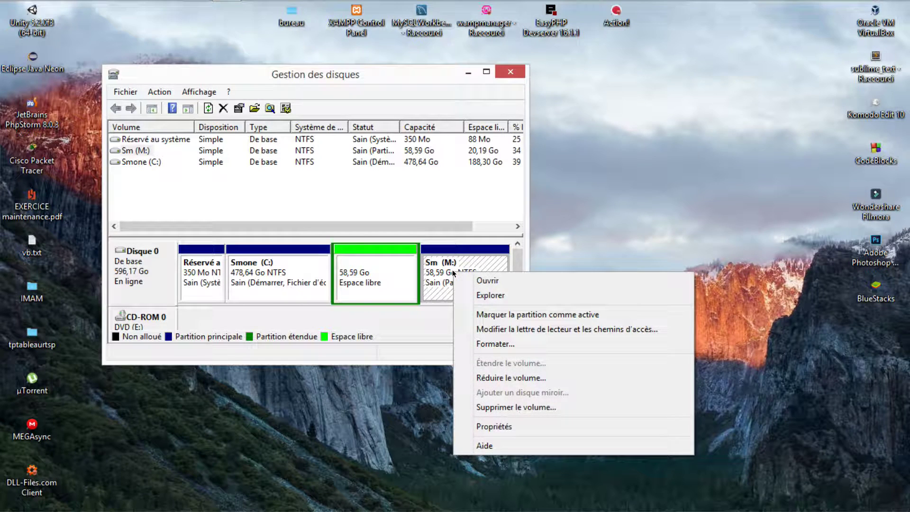
{"action": "left_click", "coordinate": [550, 376]}
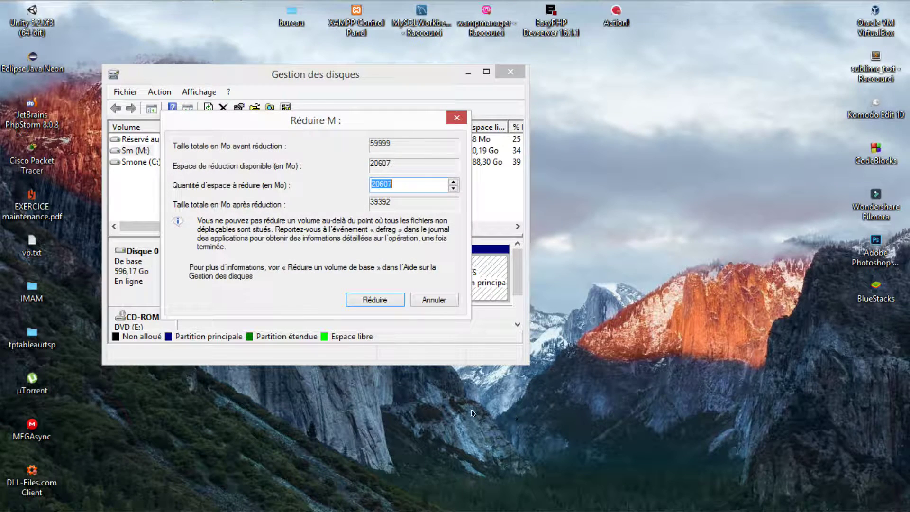
{"action": "left_click_drag", "start_coordinate": [322, 120], "coordinate": [368, 131]}
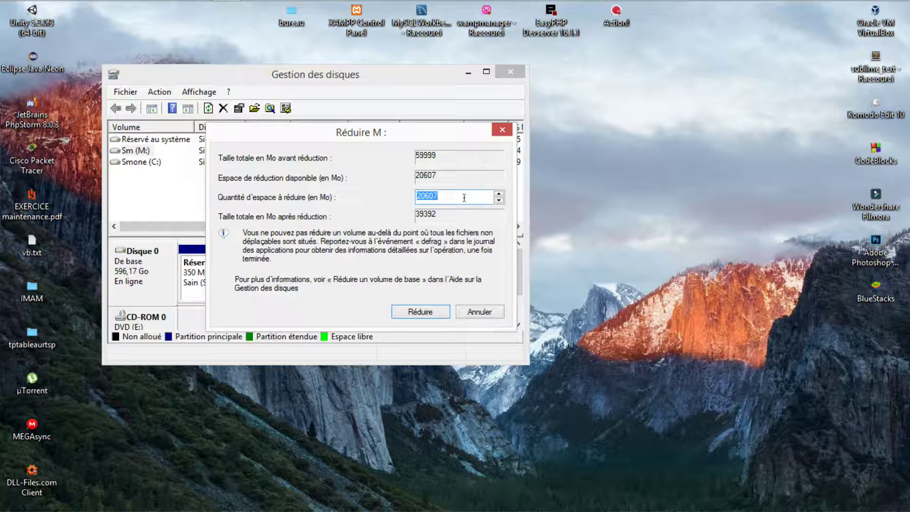
{"action": "type", "text": "250000"}
{"action": "key", "text": "BackSpace"}
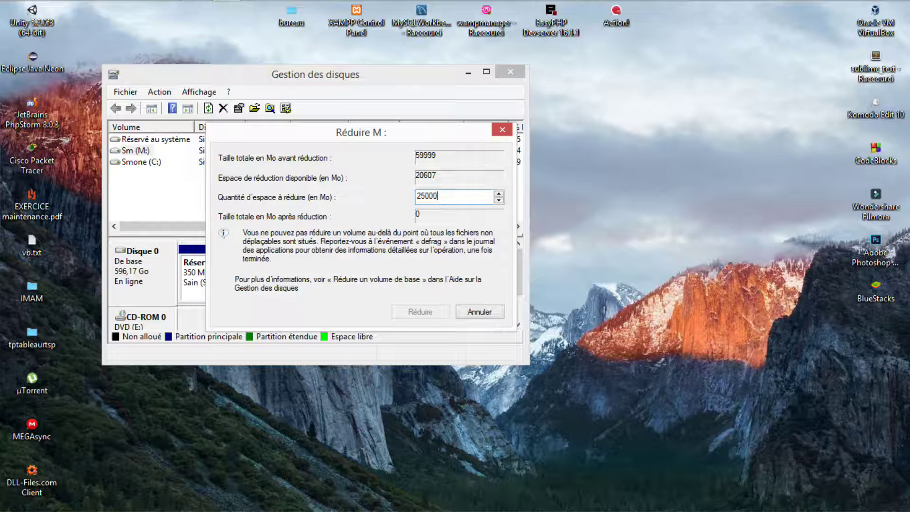
{"action": "key", "text": "BackSpace"}
{"action": "key", "text": "BackSpace"}
{"action": "key", "text": "BackSpace"}
{"action": "key", "text": "BackSpace"}
{"action": "key", "text": "BackSpace"}
{"action": "type", "text": "2000000"}
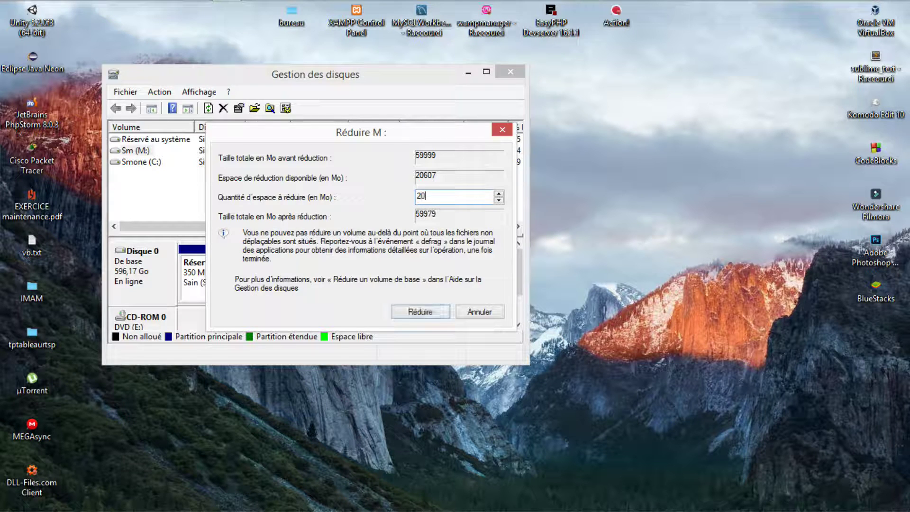
{"action": "key", "text": "BackSpace"}
{"action": "key", "text": "BackSpace"}
{"action": "key", "text": "BackSpace"}
{"action": "key", "text": "BackSpace"}
{"action": "key", "text": "BackSpace"}
{"action": "key", "text": "BackSpace"}
{"action": "key", "text": "BackSpace"}
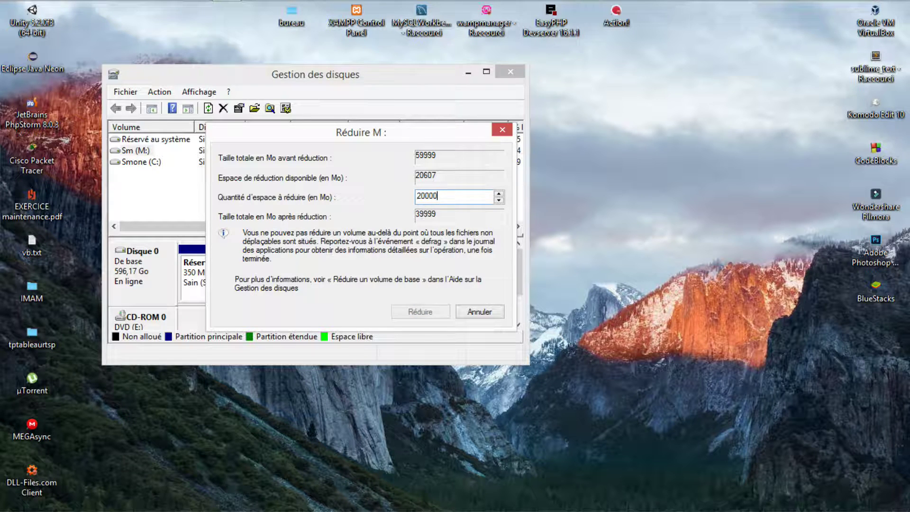
{"action": "type", "text": "154"}
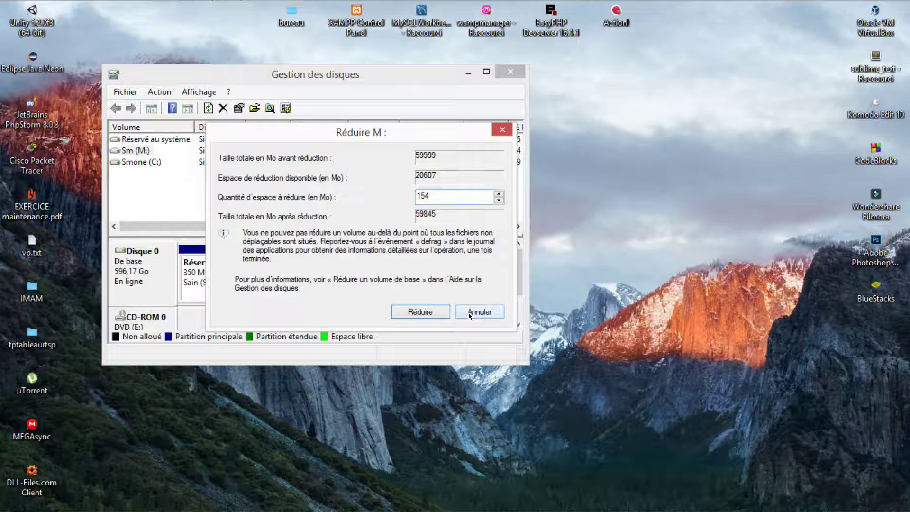
{"action": "type", "text": "7754"}
{"action": "key", "text": "BackSpace"}
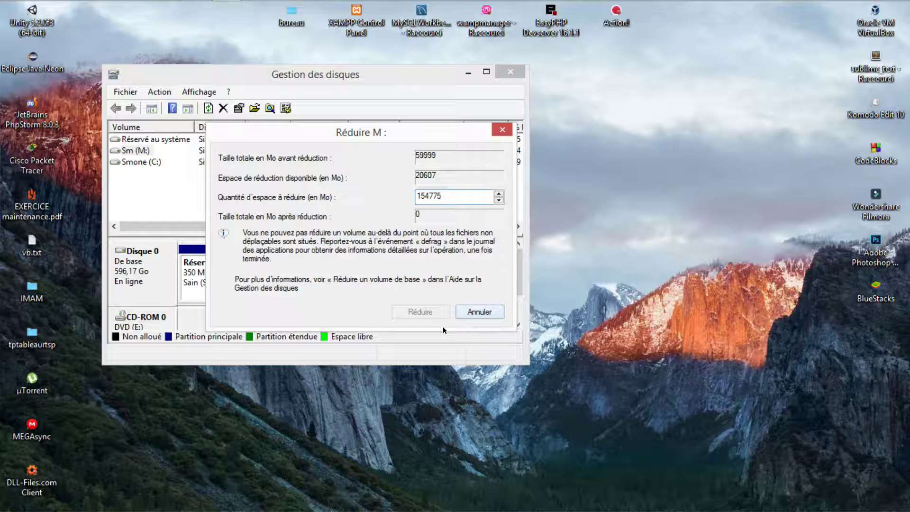
{"action": "key", "text": "BackSpace"}
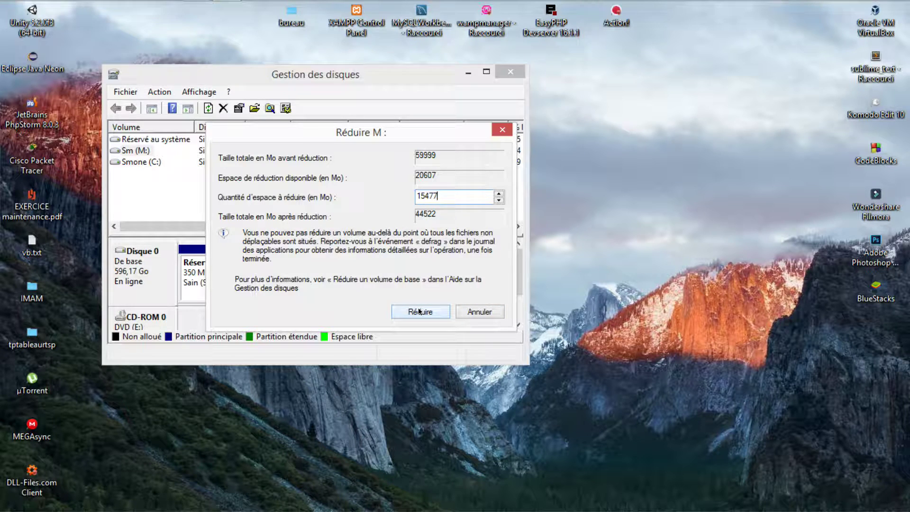
{"action": "left_click", "coordinate": [470, 312]}
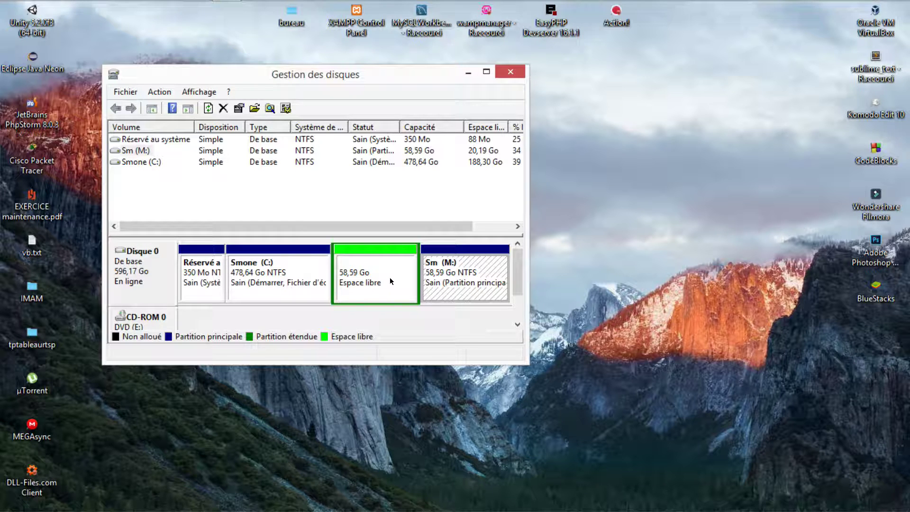
Check the drives listed under Ce PC in File Explorer, and return to Disk Management.
{"action": "mouse_move", "coordinate": [119, 6]}
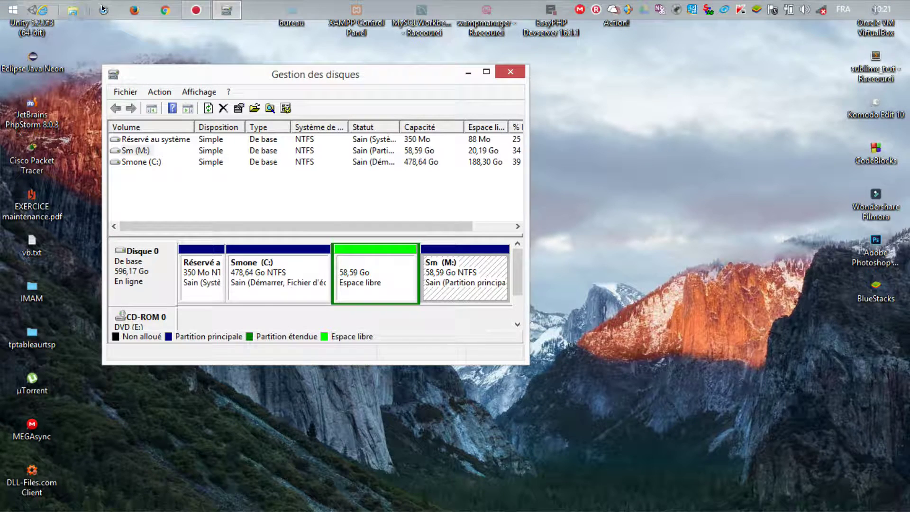
{"action": "left_click", "coordinate": [73, 10]}
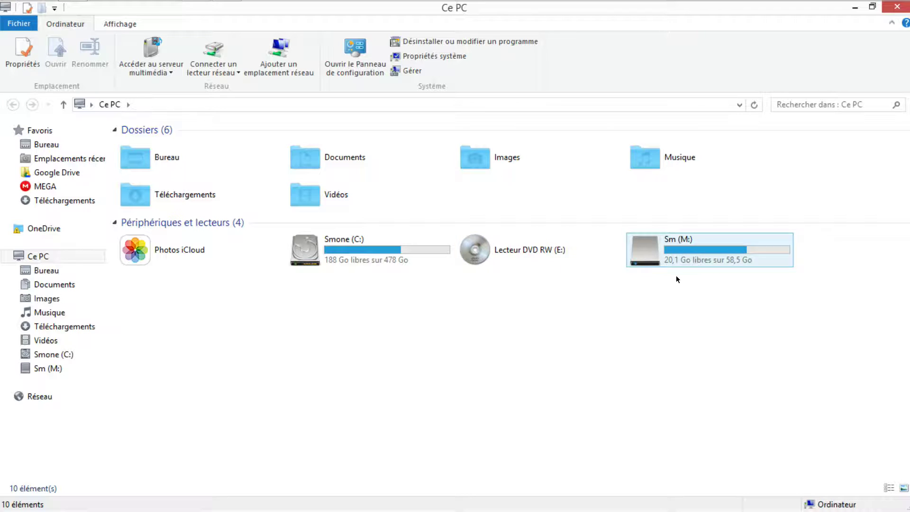
{"action": "left_click", "coordinate": [855, 7]}
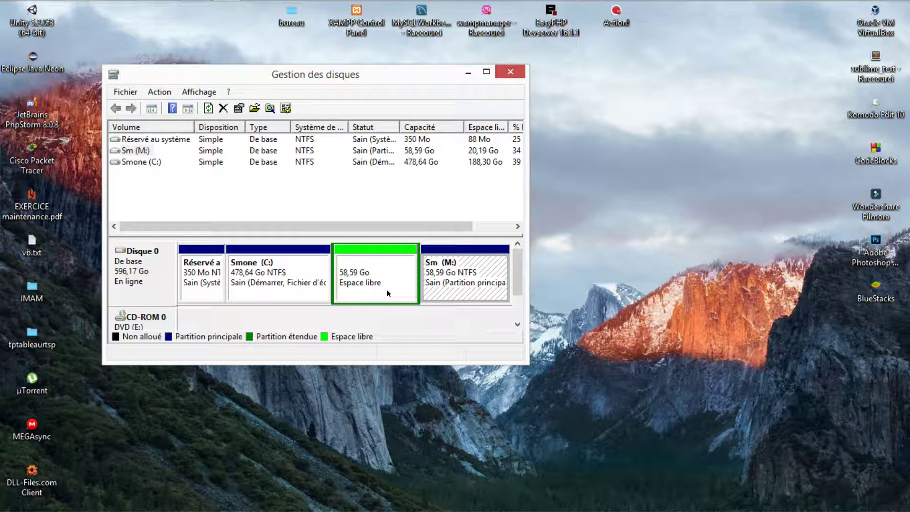
Start a new simple volume in the 58,59 Go free space on Disque 0, accepting the size of 59999 Mo.
{"action": "left_click", "coordinate": [373, 278]}
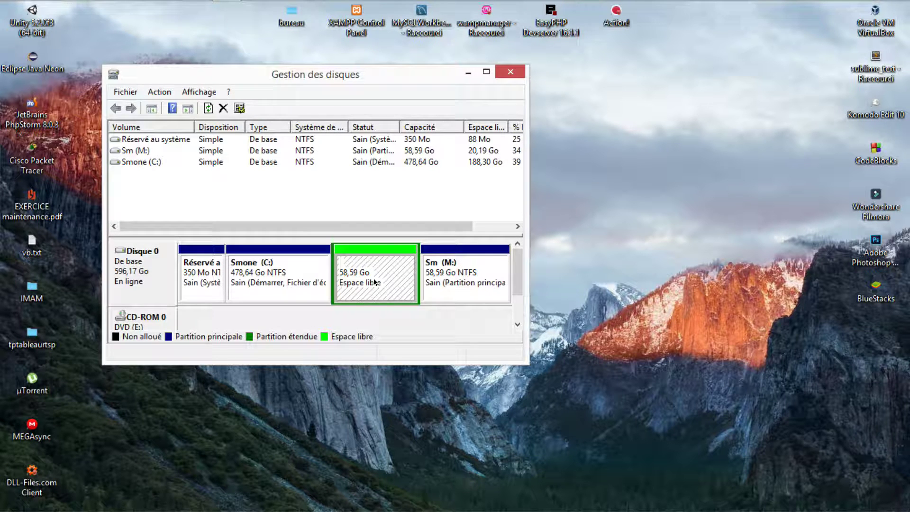
{"action": "right_click", "coordinate": [373, 281]}
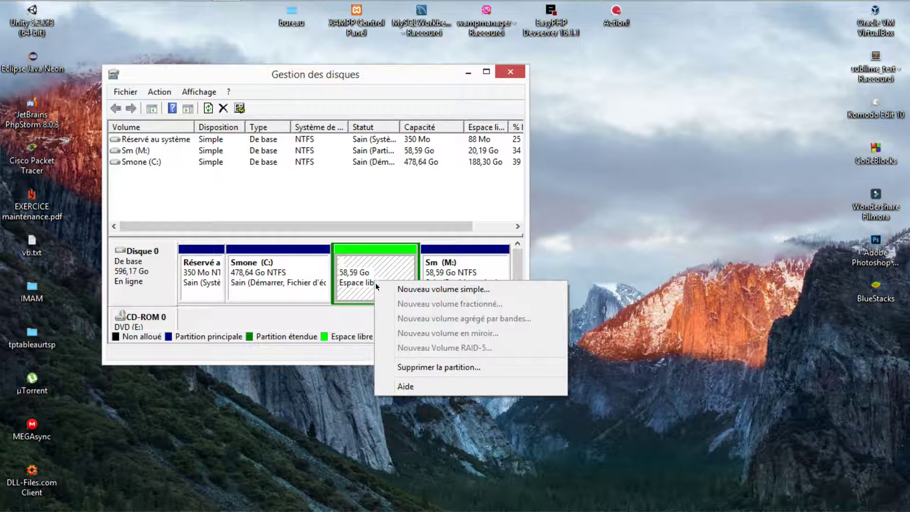
{"action": "left_click", "coordinate": [386, 289]}
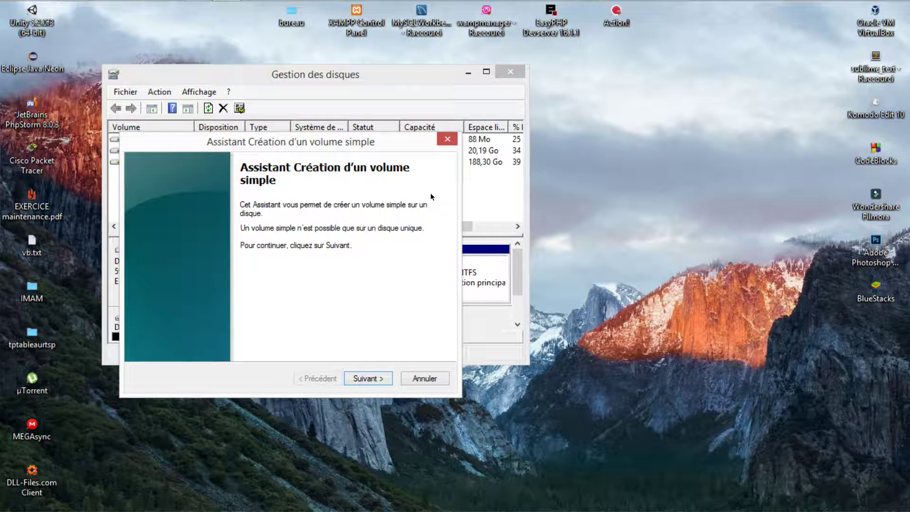
{"action": "left_click", "coordinate": [367, 378]}
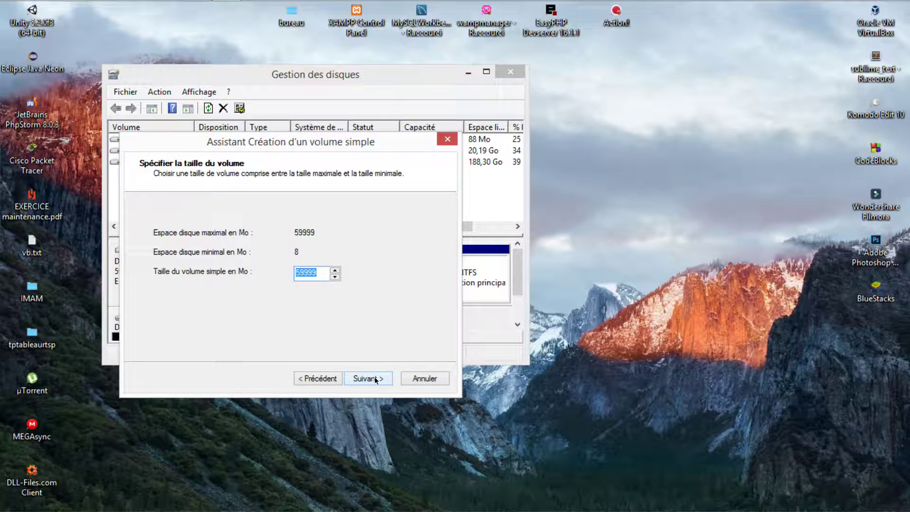
{"action": "left_click", "coordinate": [377, 379]}
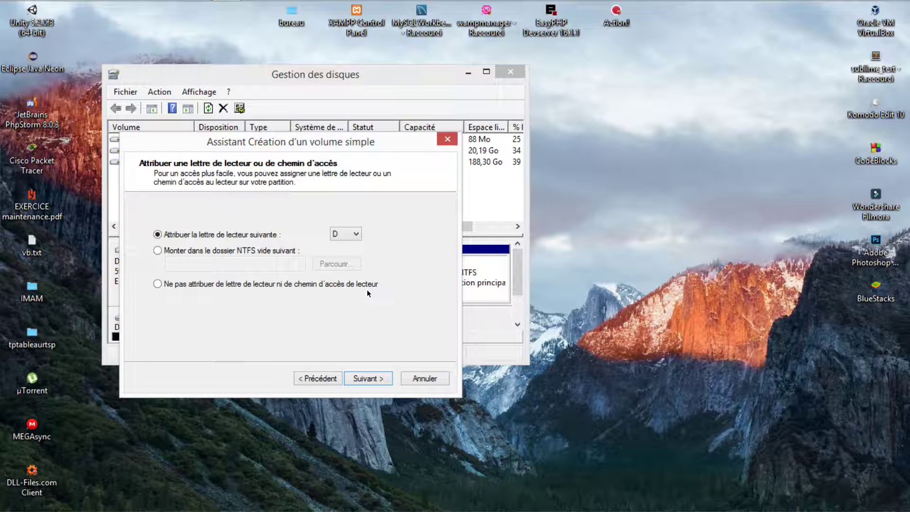
Assign drive letter S to the new volume and continue to the formatting options.
{"action": "left_click", "coordinate": [356, 233]}
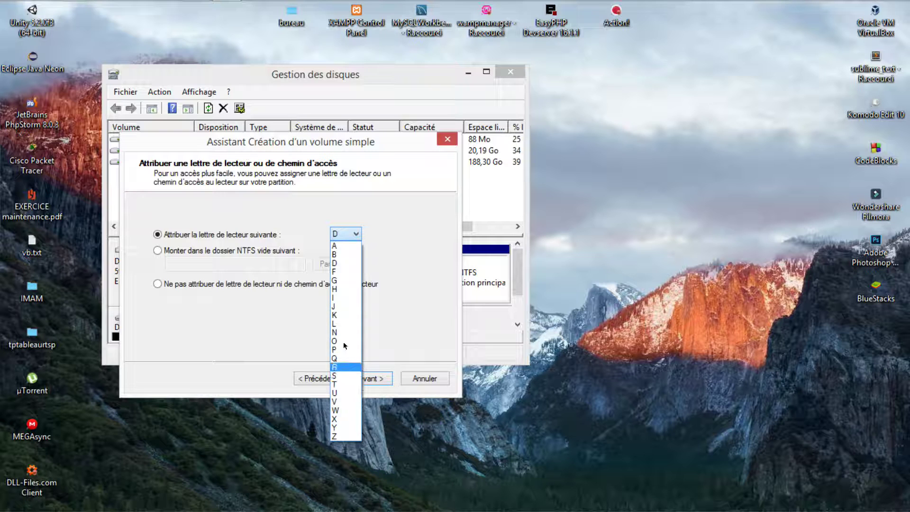
{"action": "left_click", "coordinate": [345, 375]}
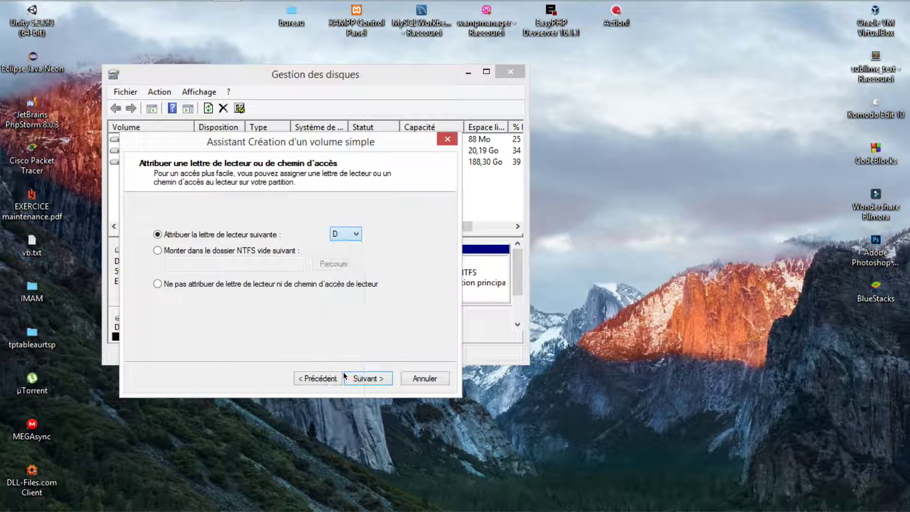
{"action": "left_click", "coordinate": [378, 379]}
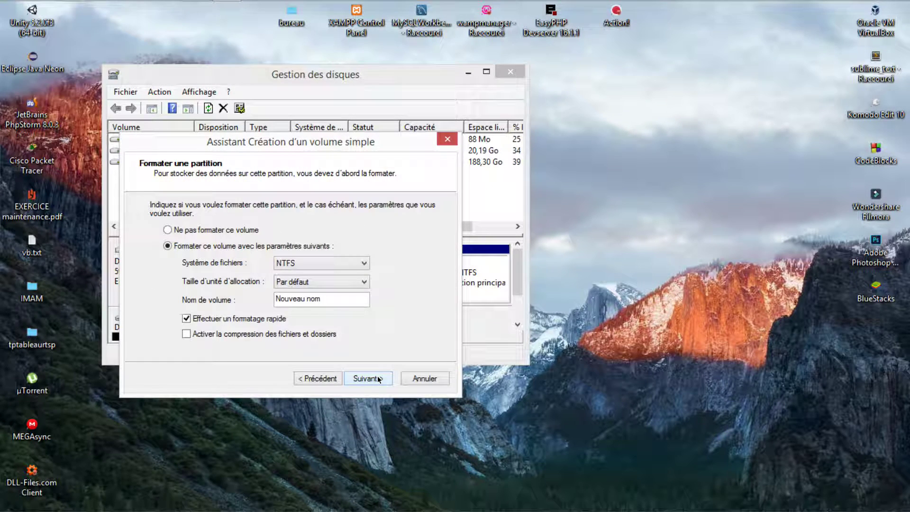
Name the new volume Sm, keep NTFS with the default allocation size and quick formatting, and finish creating it.
{"action": "left_click", "coordinate": [323, 298]}
{"action": "key", "text": "BackSpace"}
{"action": "key", "text": "BackSpace"}
{"action": "key", "text": "BackSpace"}
{"action": "key", "text": "BackSpace"}
{"action": "key", "text": "BackSpace"}
{"action": "key", "text": "BackSpace"}
{"action": "key", "text": "BackSpace"}
{"action": "key", "text": "BackSpace"}
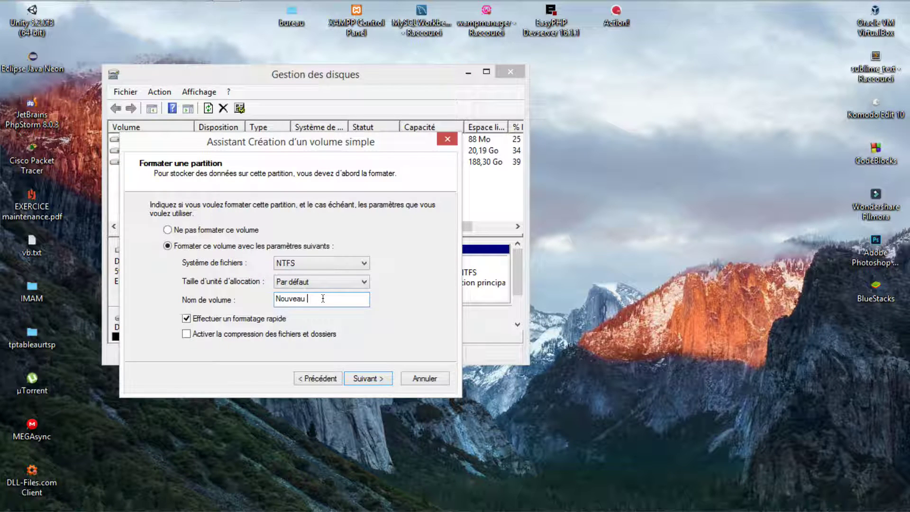
{"action": "key", "text": "BackSpace"}
{"action": "key", "text": "BackSpace"}
{"action": "key", "text": "BackSpace"}
{"action": "type", "text": "Sm"}
{"action": "left_click", "coordinate": [361, 379]}
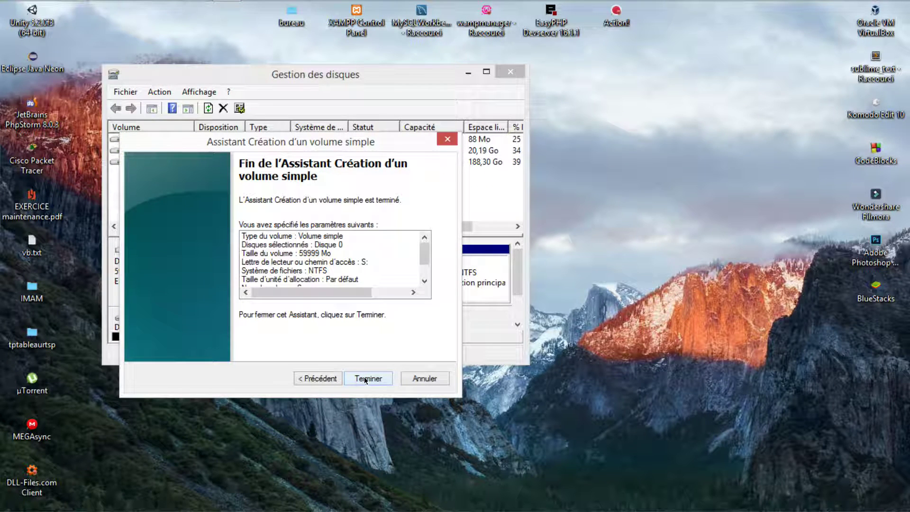
{"action": "left_click", "coordinate": [366, 379]}
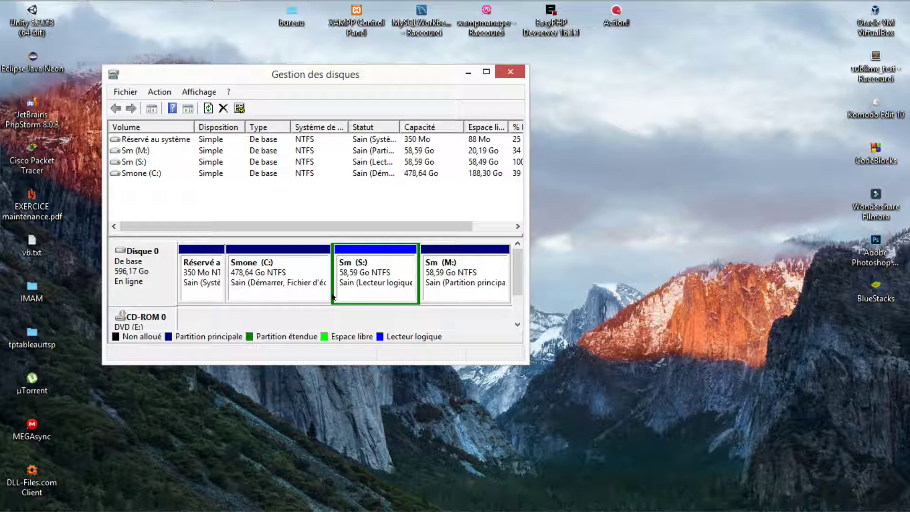
Review the partitions on Disque 0, then switch to File Explorer, refresh Ce PC and open the new Sm (S:) drive.
{"action": "left_click", "coordinate": [262, 277]}
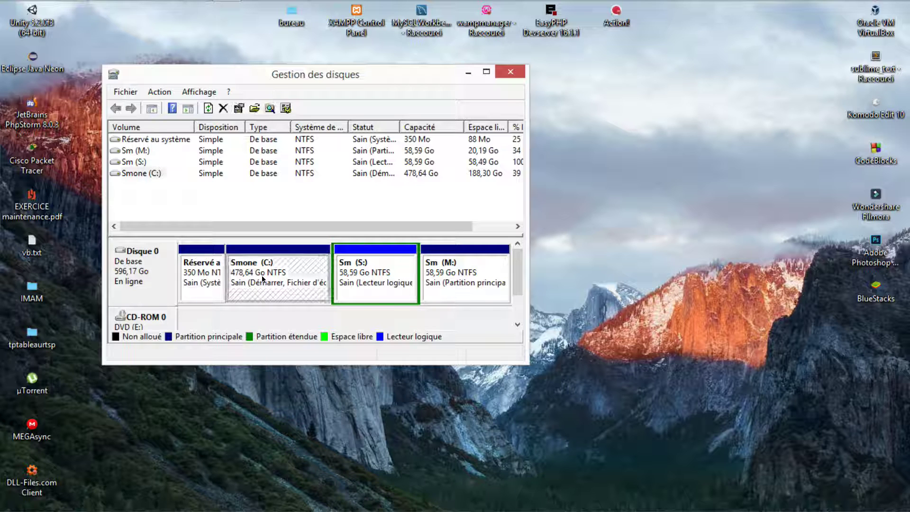
{"action": "left_click", "coordinate": [454, 275]}
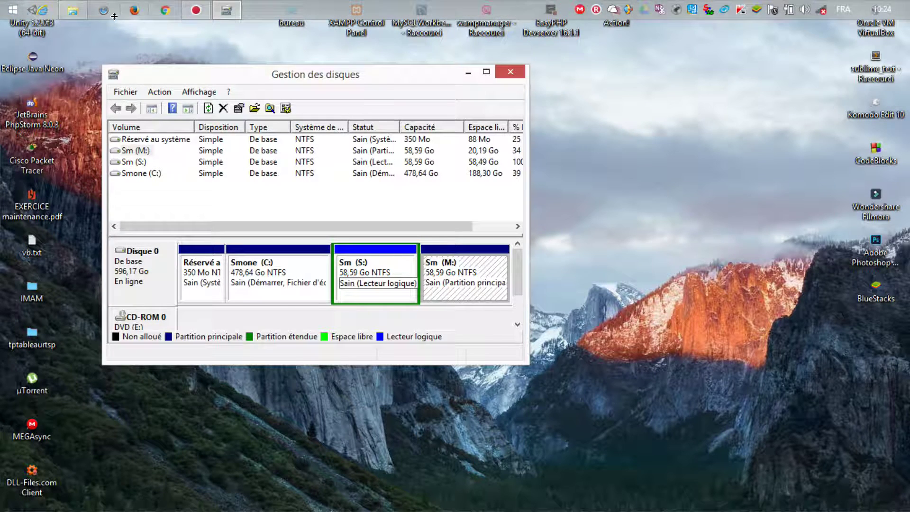
{"action": "left_click", "coordinate": [67, 13]}
{"action": "right_click", "coordinate": [396, 346]}
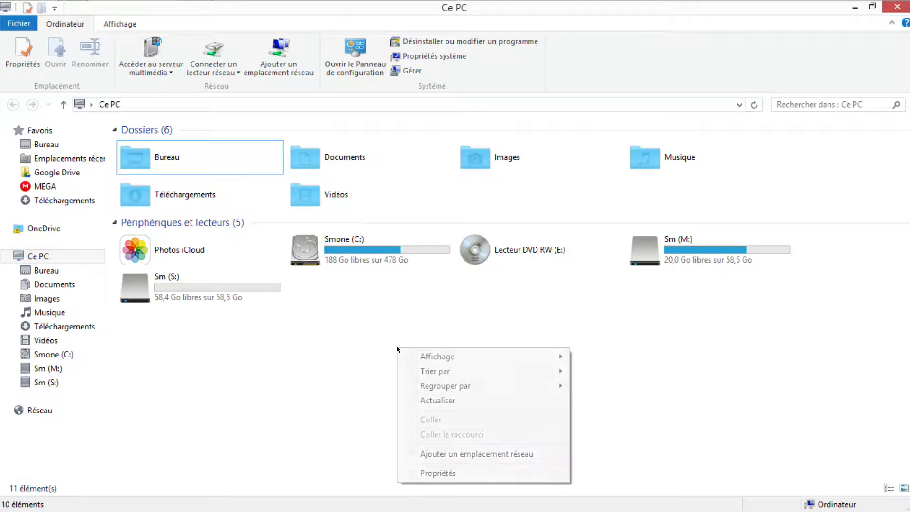
{"action": "left_click", "coordinate": [435, 401]}
{"action": "left_click", "coordinate": [174, 289]}
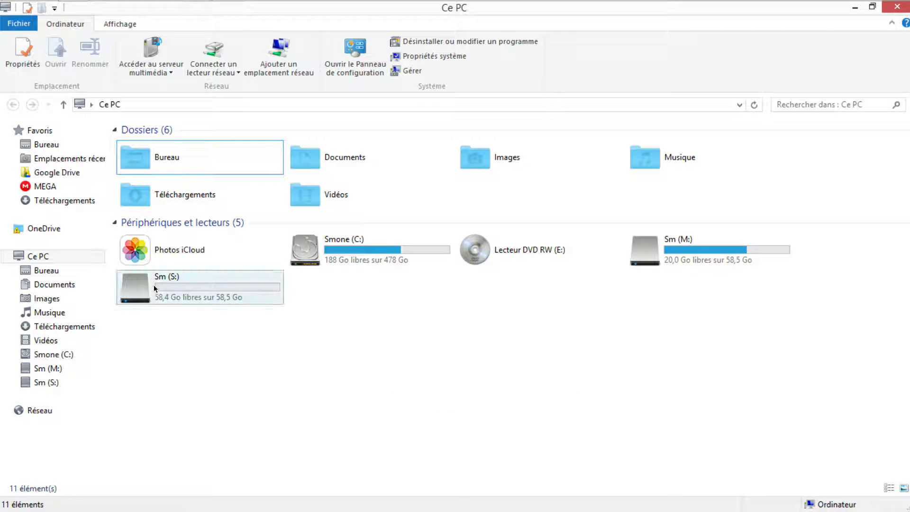
{"action": "double_click", "coordinate": [175, 289]}
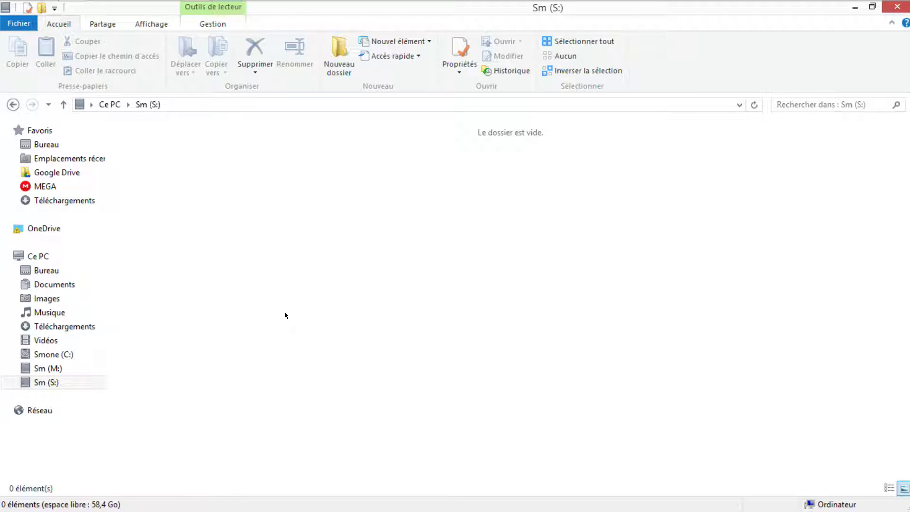
Return to Ce PC and close both the File Explorer and Disk Management windows.
{"action": "key", "text": "BackSpace"}
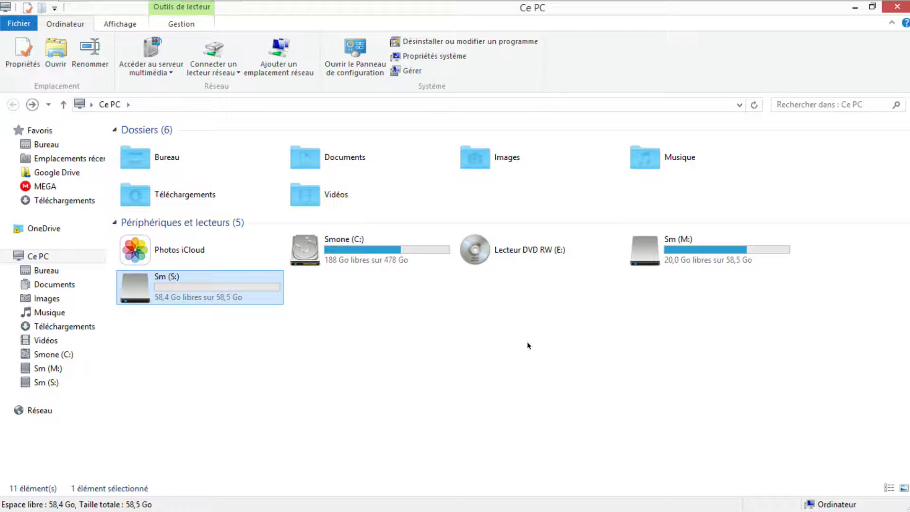
{"action": "left_click", "coordinate": [891, 11]}
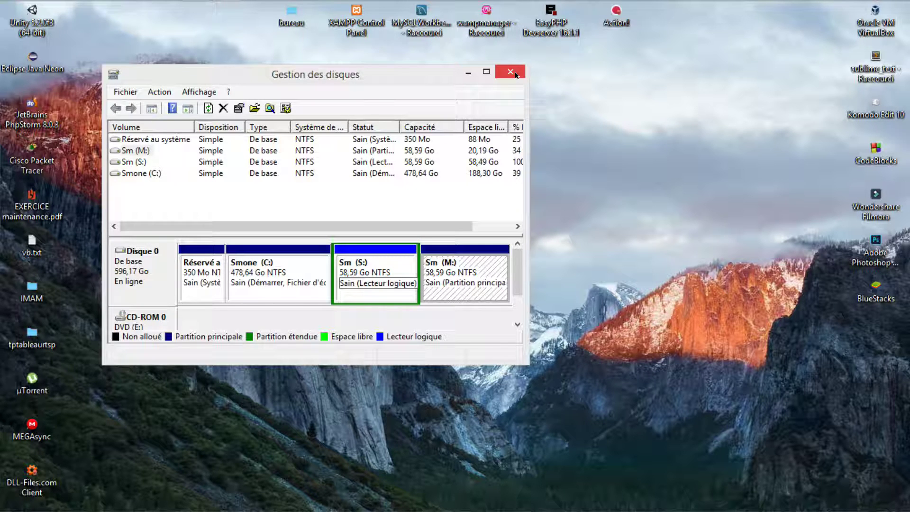
{"action": "left_click", "coordinate": [511, 72]}
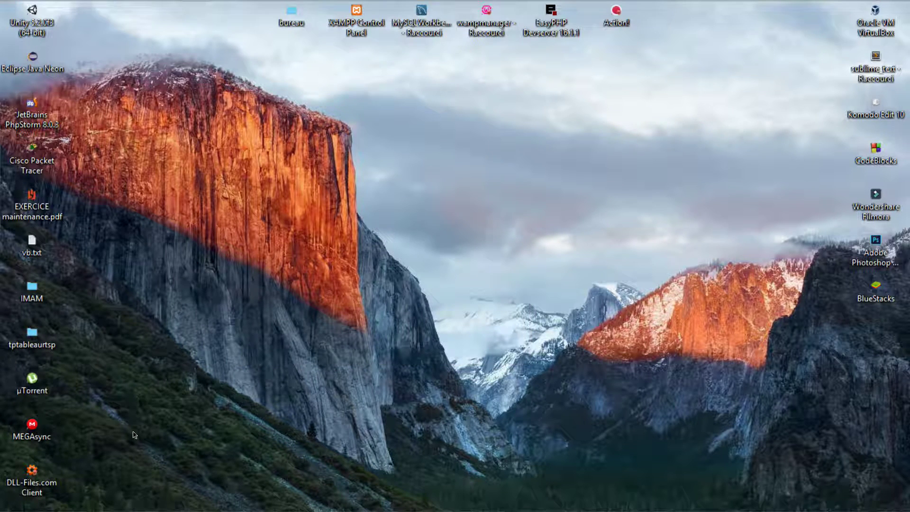